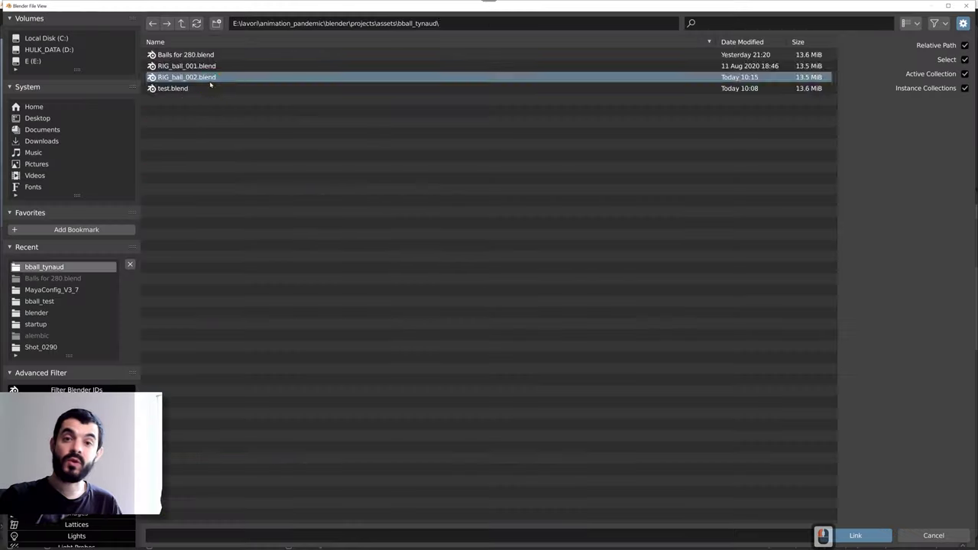
Link the MY RIG collection from RIG_ball_002.blend and make it an editable proxy.
{"action": "double_click", "coordinate": [209, 81]}
{"action": "double_click", "coordinate": [176, 89]}
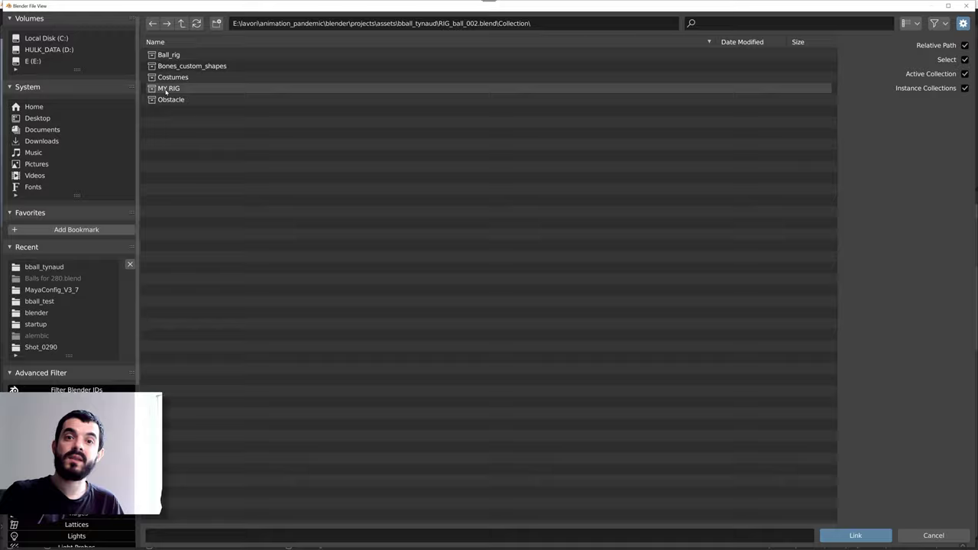
{"action": "double_click", "coordinate": [170, 87]}
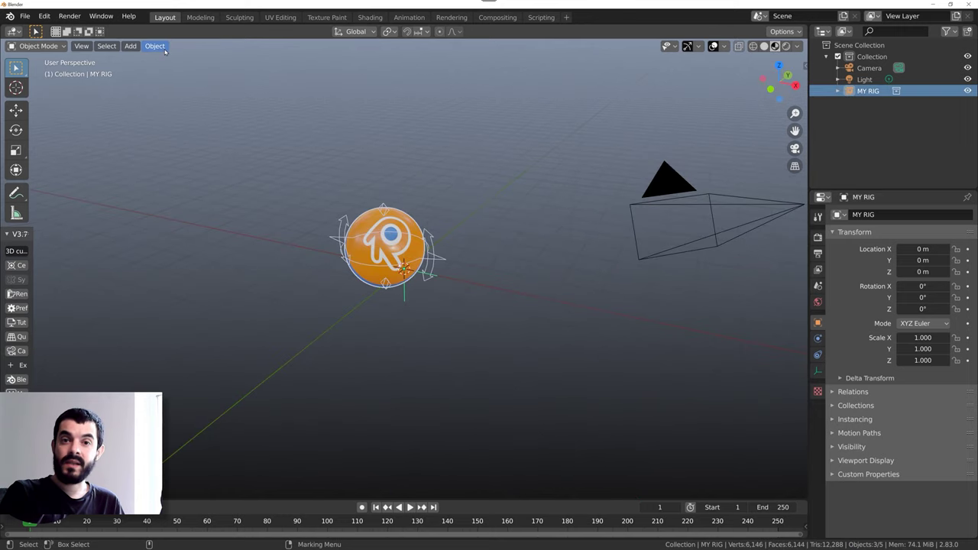
{"action": "key", "text": "ctrl+alt+p"}
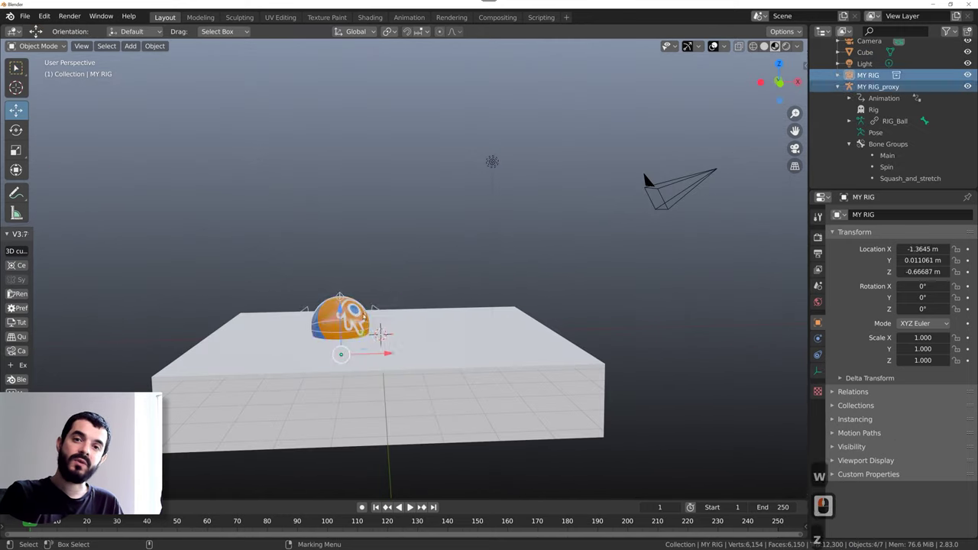
In Pose Mode, choose the keying set and insert a Location keyframe on the ball.
{"action": "key", "text": "ctrl+Tab"}
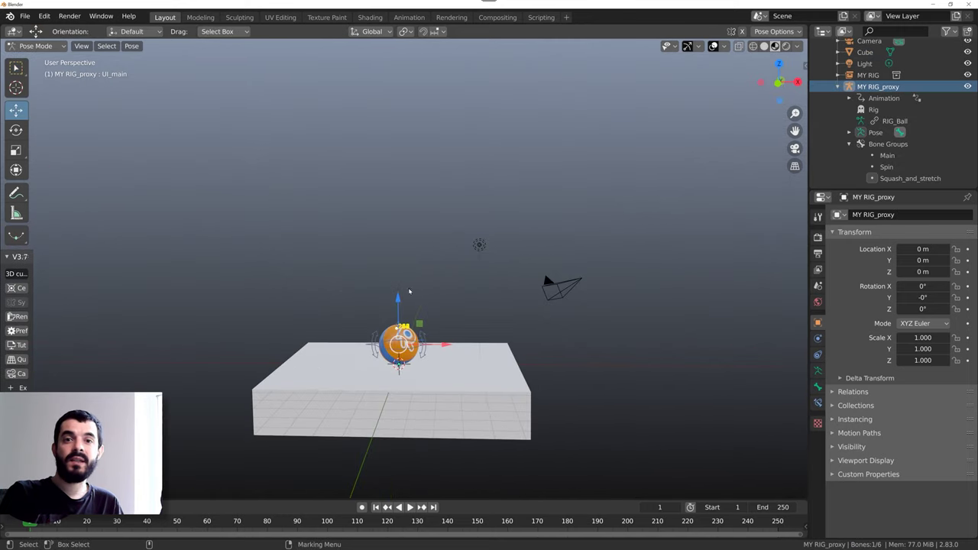
{"action": "key", "text": "i"}
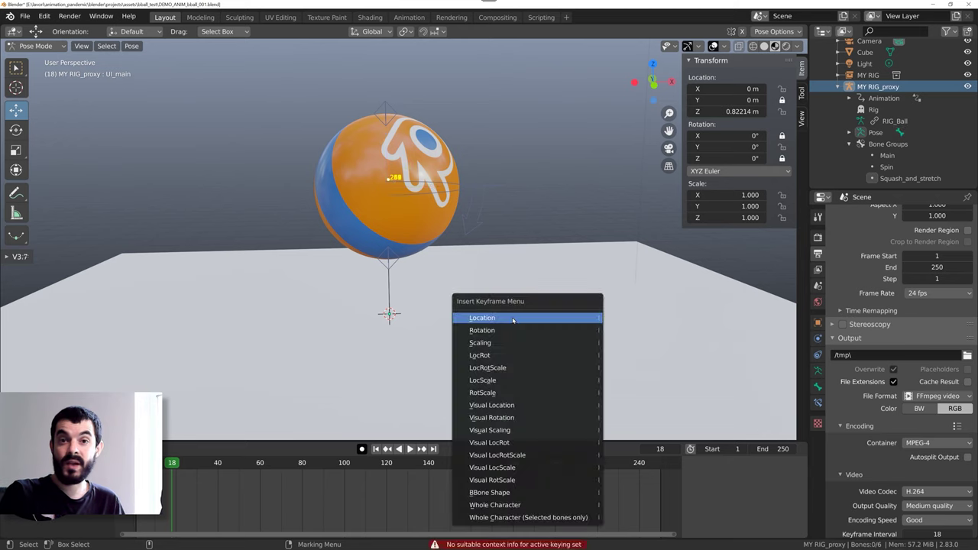
{"action": "left_click", "coordinate": [496, 319]}
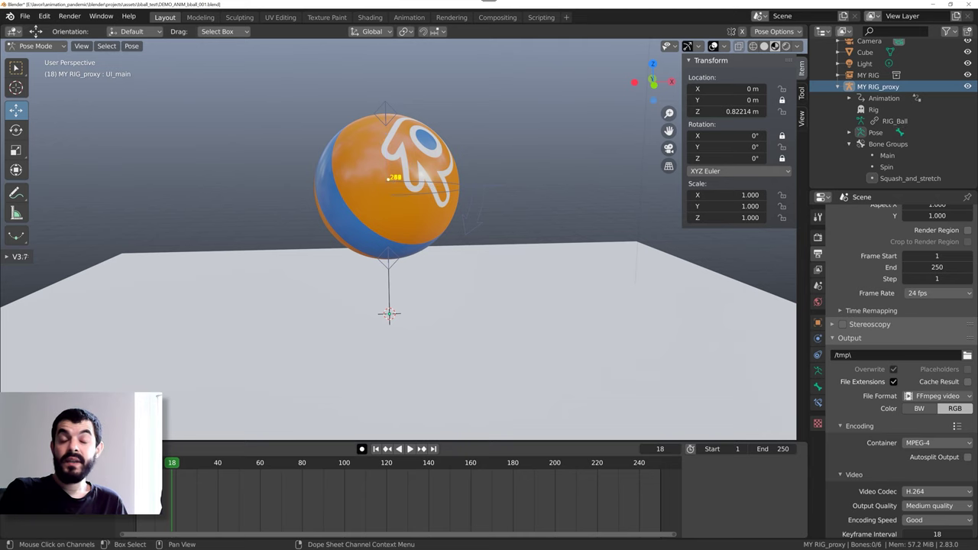
{"action": "left_click", "coordinate": [84, 449]}
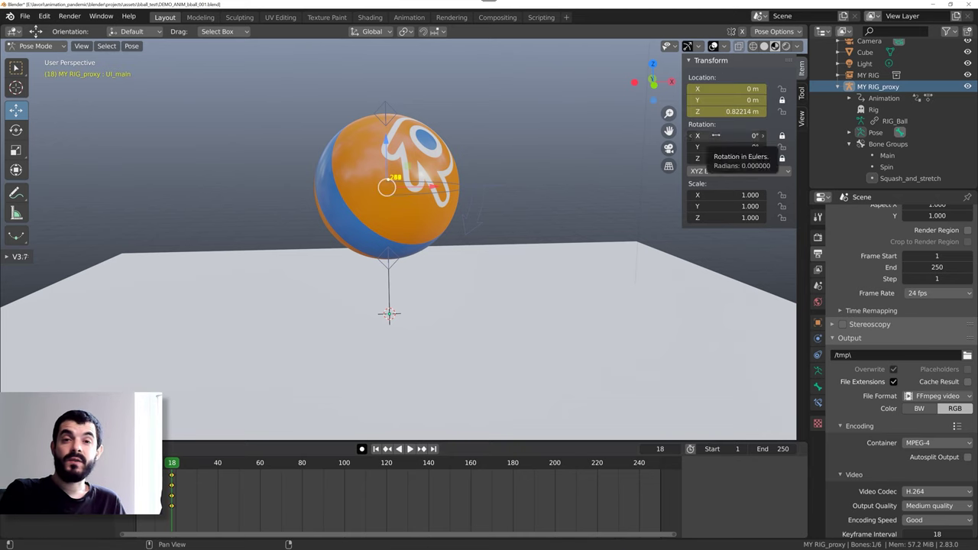
{"action": "key", "text": "i"}
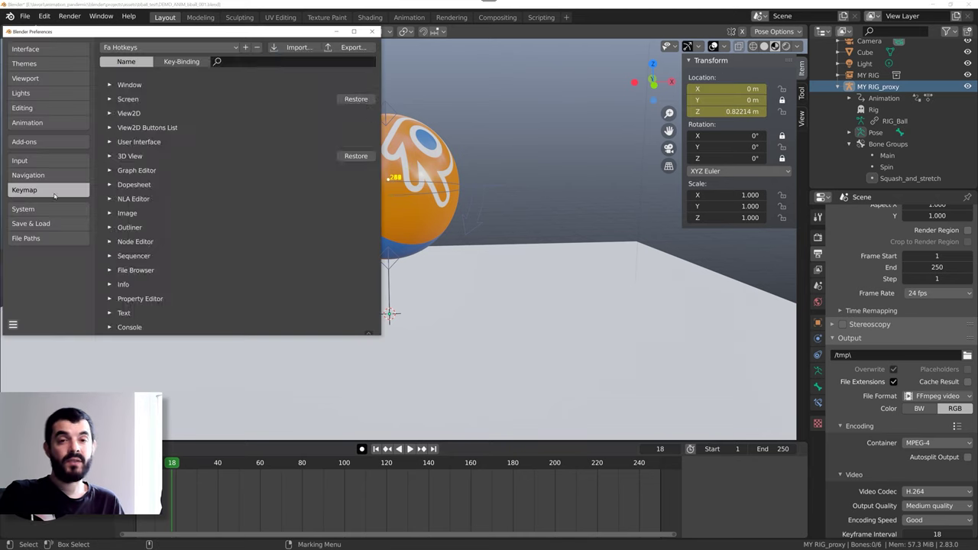
Expand the Pose insert keyframe keymap entry and pick from its keying set list.
{"action": "left_click", "coordinate": [113, 177]}
{"action": "left_click", "coordinate": [191, 245]}
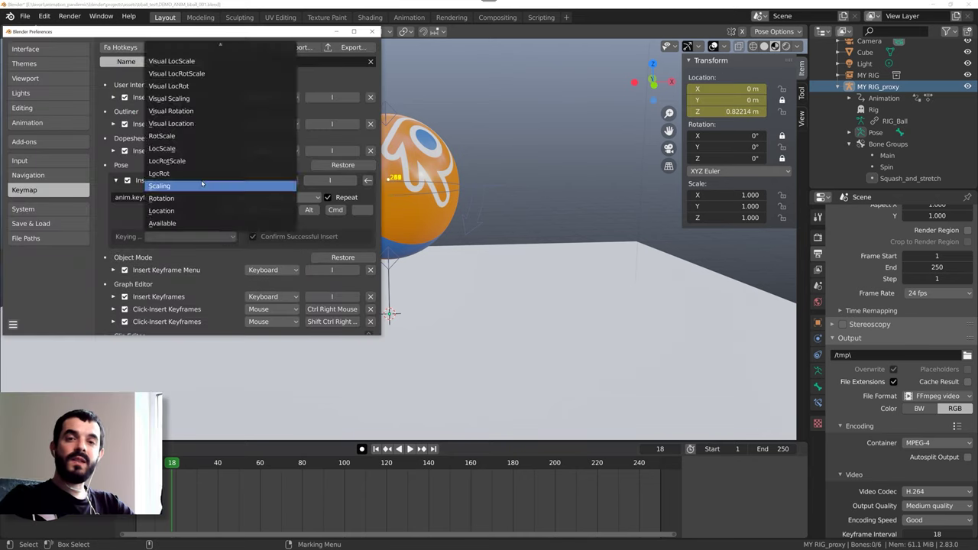
{"action": "left_click", "coordinate": [176, 186]}
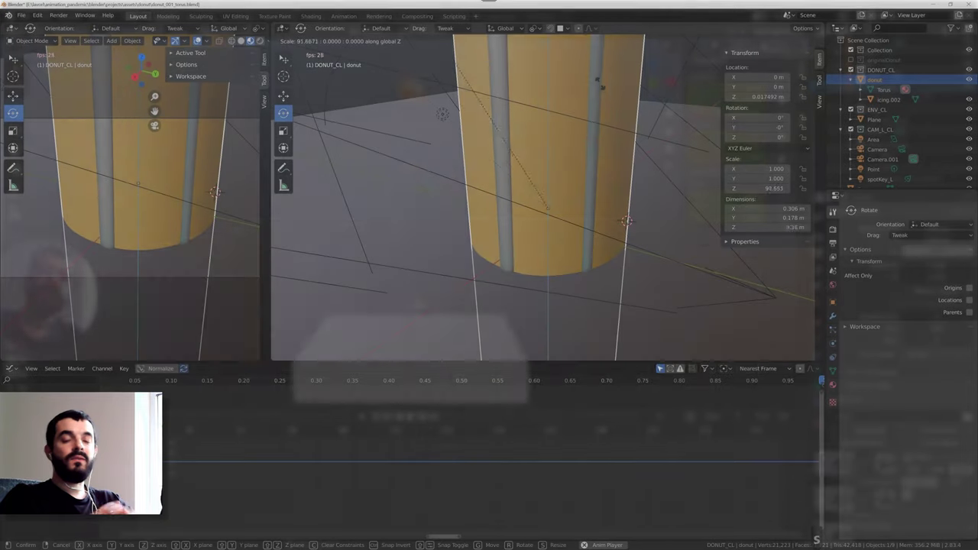
Start stretching the donut along an axis, then cancel so it keeps its normal size.
{"action": "key", "text": "x"}
{"action": "key", "text": "z"}
{"action": "key", "text": "y"}
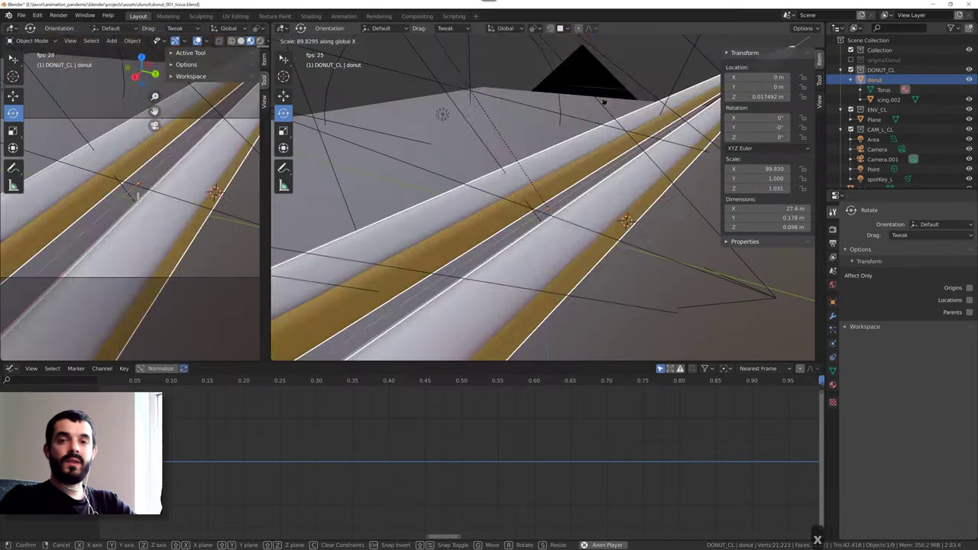
{"action": "key", "text": "Escape"}
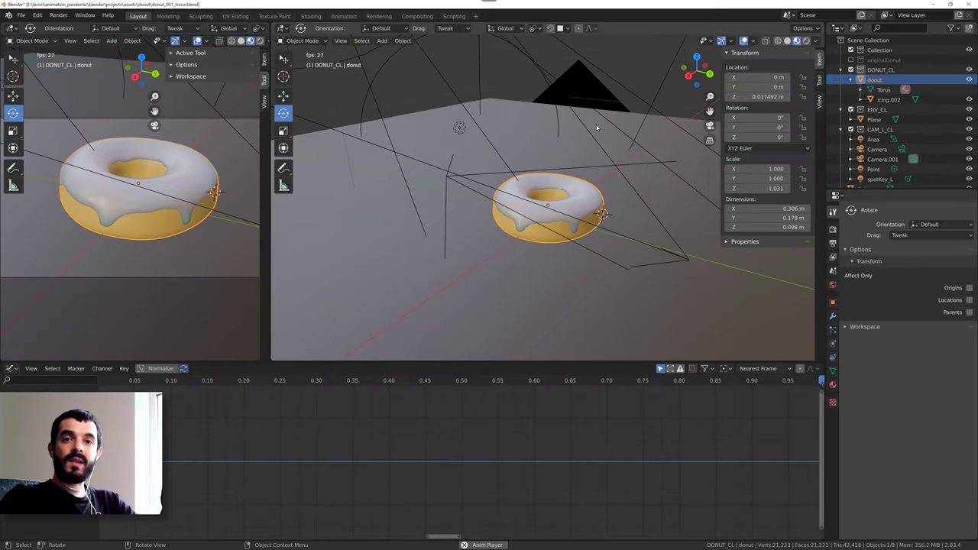
{"action": "scroll", "coordinate": [523, 230], "scroll_direction": "up", "scroll_amount": 2}
Box-select a patch of the donut's lower vertices in Edit Mode, then return to Object Mode.
{"action": "key", "text": "Tab"}
{"action": "key", "text": "Tab"}
{"action": "key", "text": "Tab"}
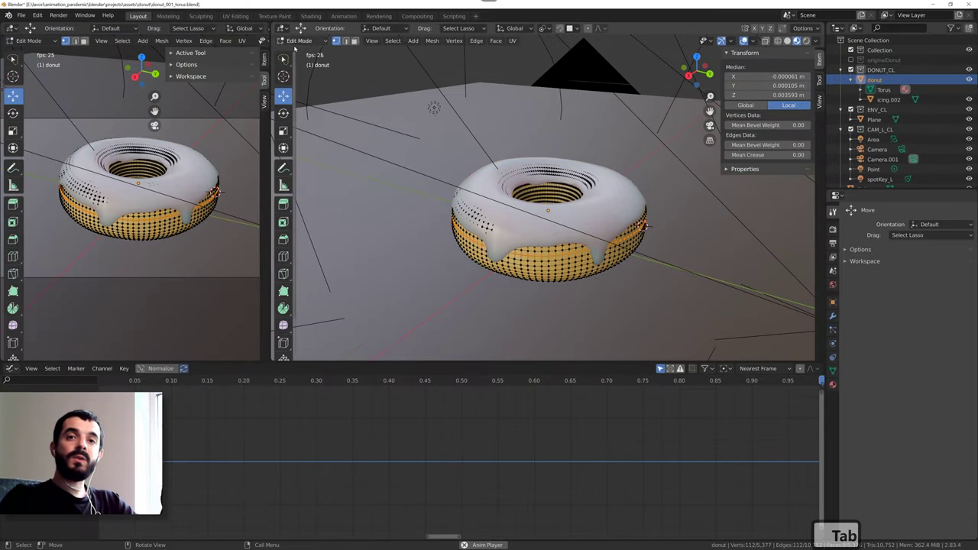
{"action": "key", "text": "ctrl+z"}
{"action": "key", "text": "ctrl+z"}
{"action": "key", "text": "ctrl+z"}
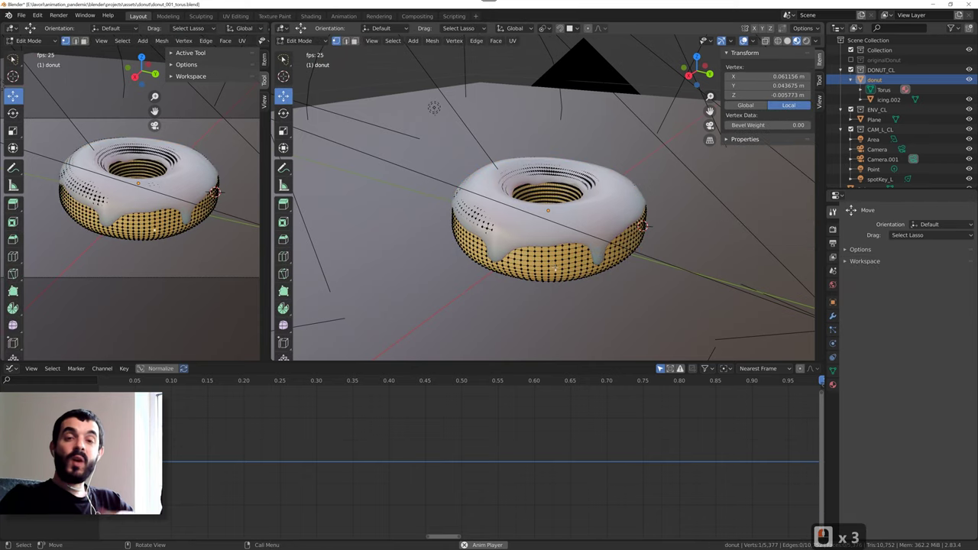
{"action": "key", "text": "w"}
{"action": "key", "text": "w"}
{"action": "key", "text": "w"}
{"action": "key", "text": "ctrl+z"}
{"action": "key", "text": "t"}
{"action": "key", "text": "w"}
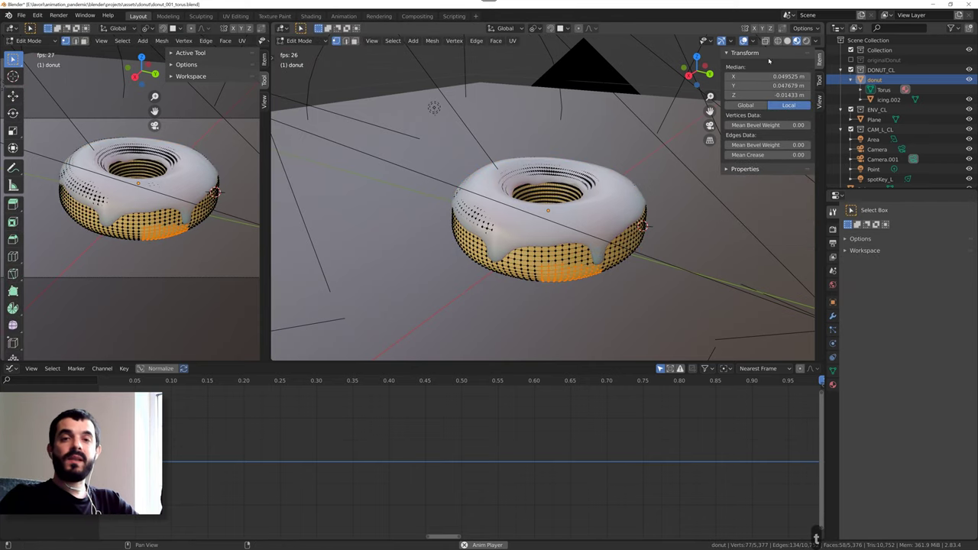
{"action": "key", "text": "n"}
{"action": "key", "text": "n"}
{"action": "key", "text": "n"}
{"action": "key", "text": "n"}
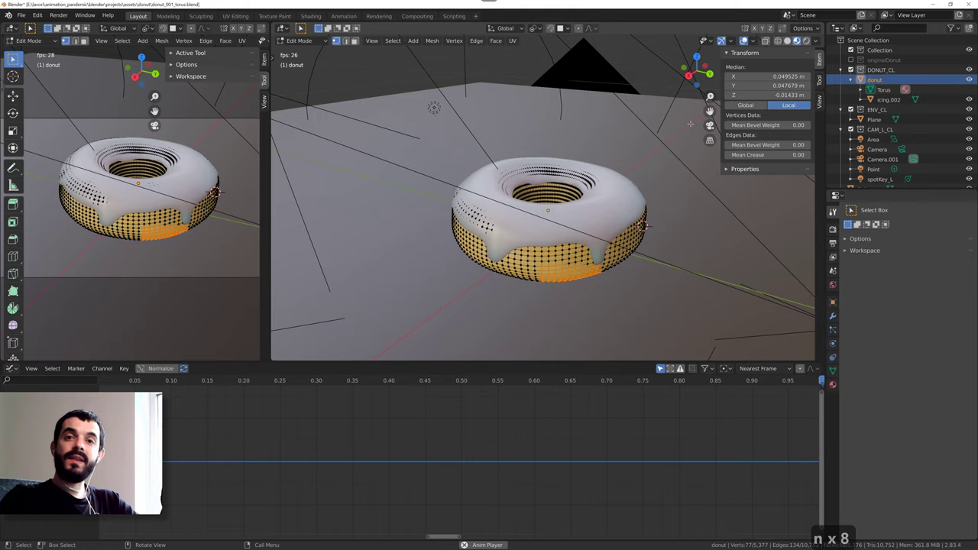
{"action": "key", "text": "n"}
{"action": "middle_click_drag", "start_coordinate": [690, 124], "coordinate": [348, 57]}
{"action": "key", "text": "Tab"}
{"action": "key", "text": "KP_3"}
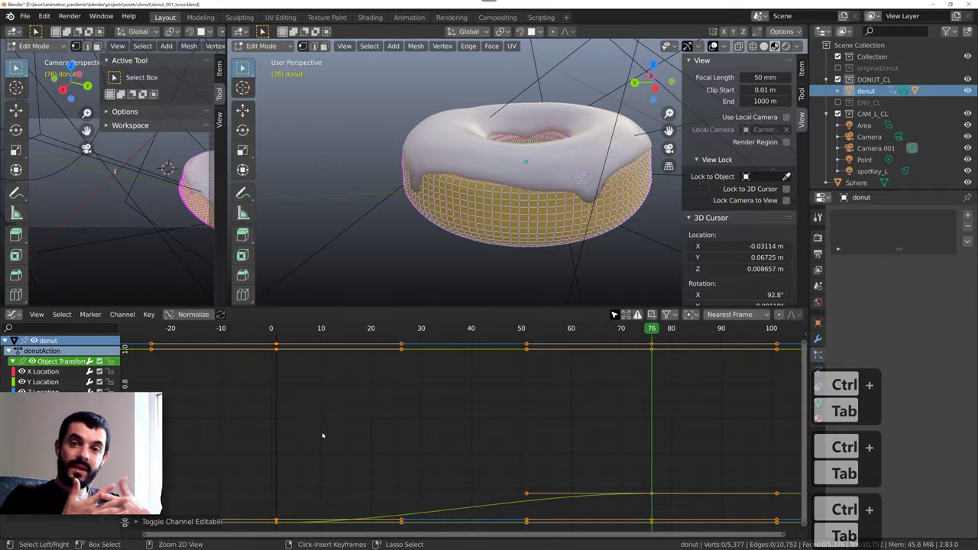
Toggle the timeline between Graph Editor and Dope Sheet, then insert a Location key on the ball.
{"action": "key", "text": "ctrl+Tab"}
{"action": "key", "text": "ctrl+Tab"}
{"action": "key", "text": "ctrl+Tab"}
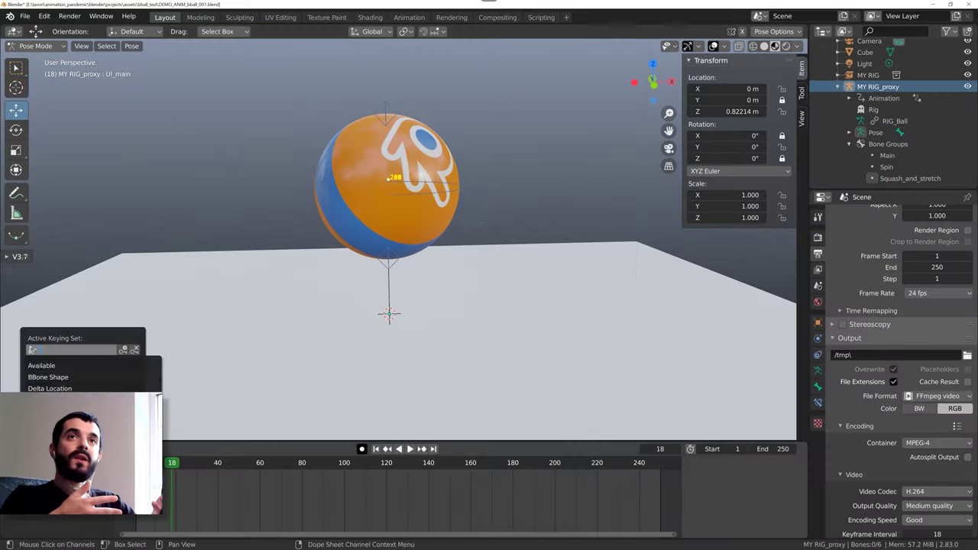
{"action": "key", "text": "Return"}
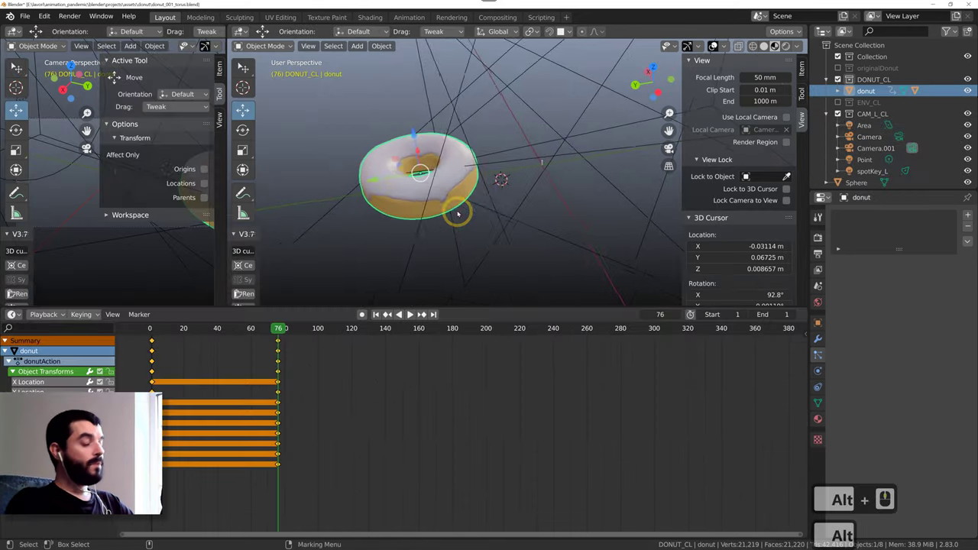
Adjust the viewport zoom, then frame all donut keyframes, 0 to 76, in the Dope Sheet.
{"action": "middle_click", "coordinate": [458, 214], "text": "alt"}
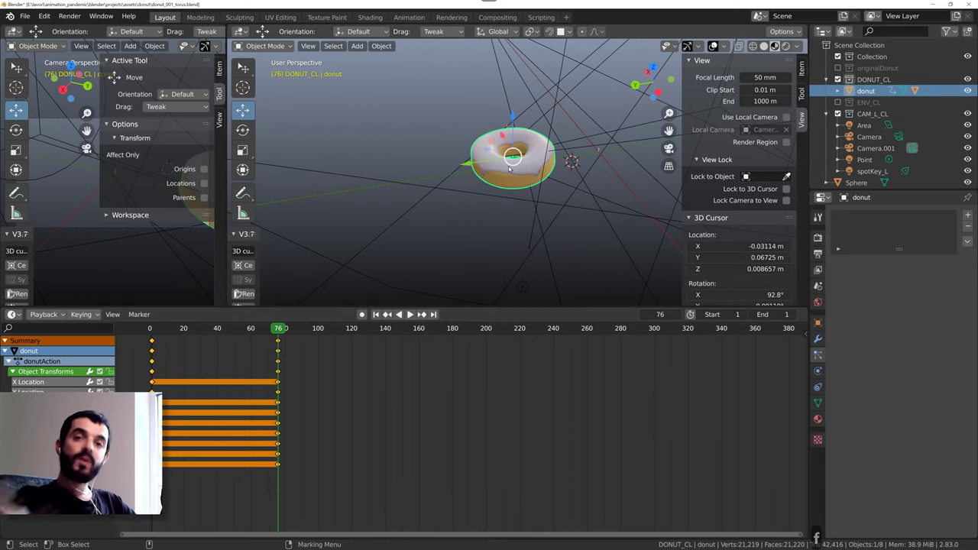
{"action": "scroll", "coordinate": [483, 187], "scroll_direction": "down", "scroll_amount": 4}
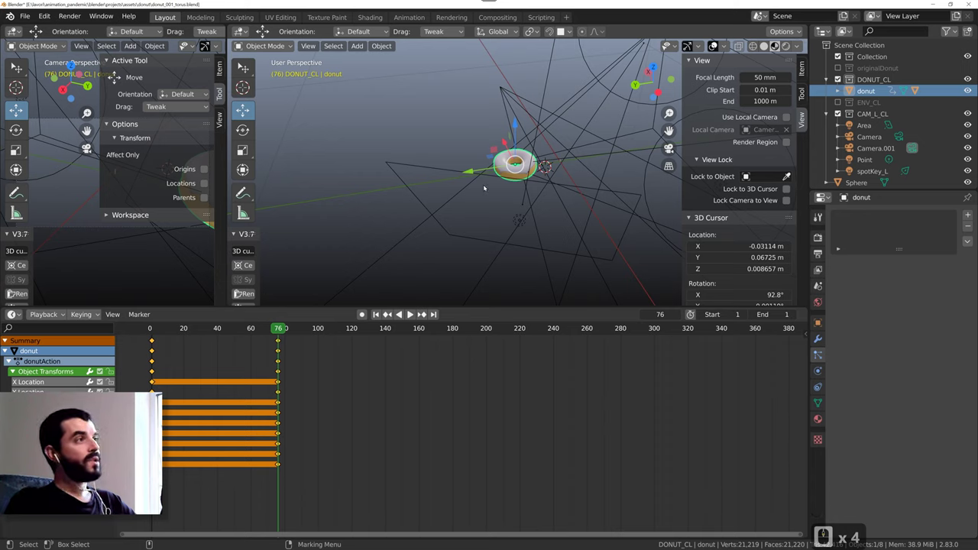
{"action": "scroll", "coordinate": [484, 187], "scroll_direction": "up", "scroll_amount": 4}
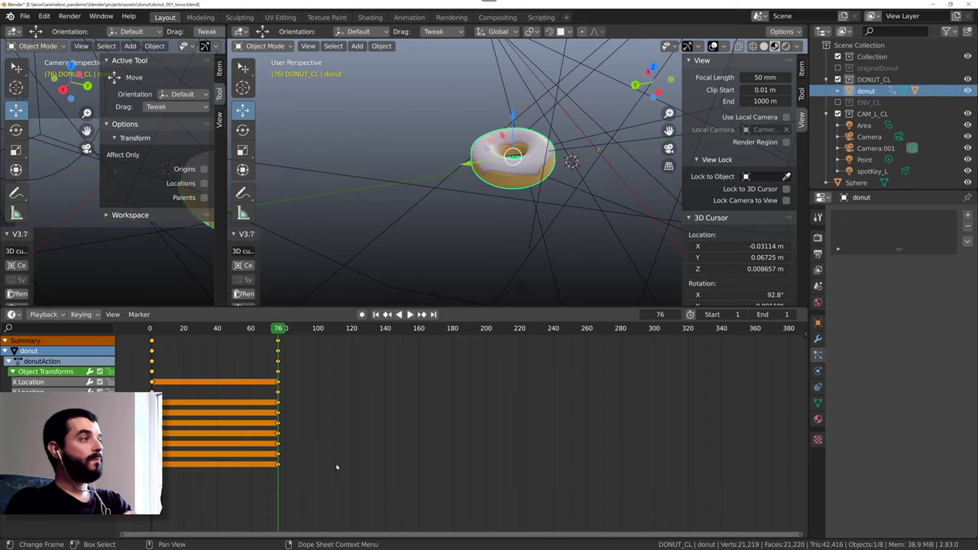
{"action": "key", "text": "Home"}
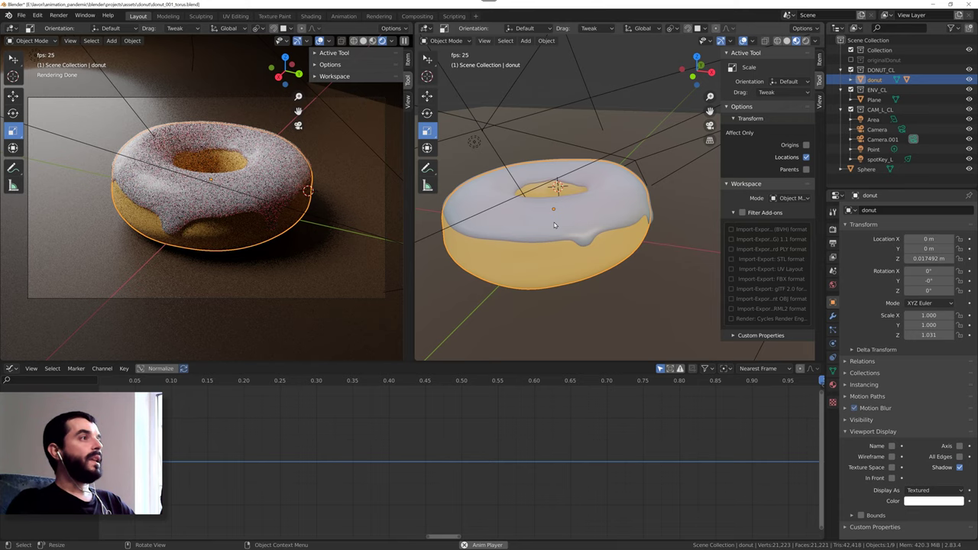
Start a Z-axis move of the donut and cancel it, then Alt-select an edge loop in Edit Mode.
{"action": "key", "text": "g"}
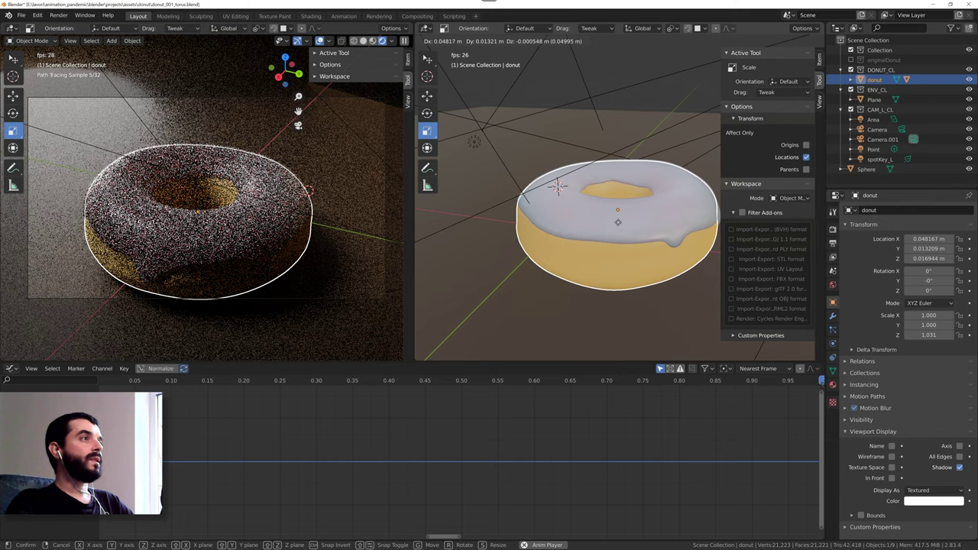
{"action": "key", "text": "z"}
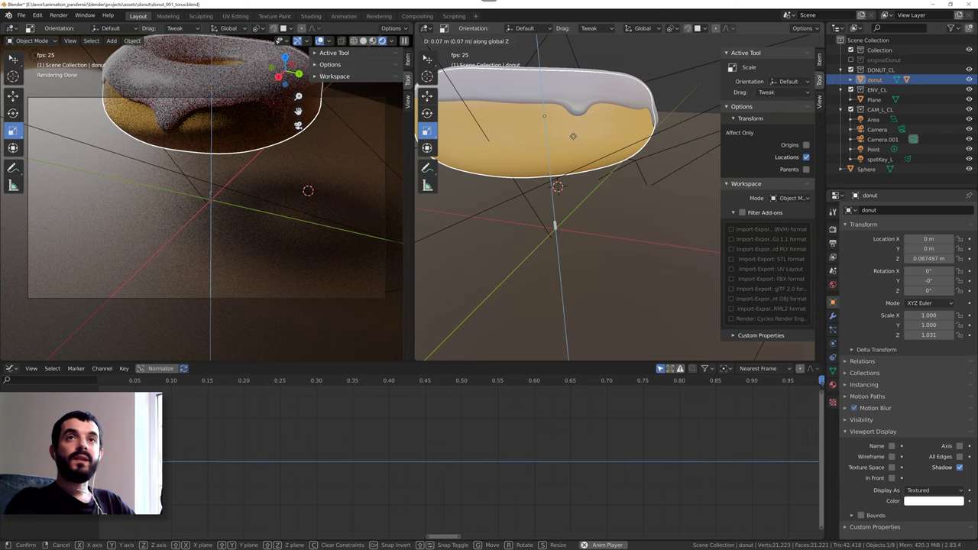
{"action": "key", "text": "Escape"}
{"action": "key", "text": "Tab"}
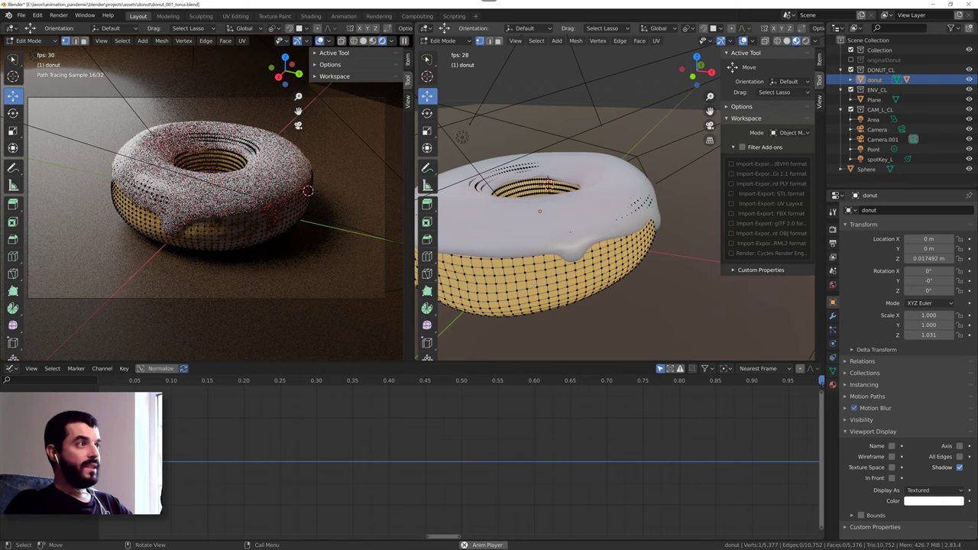
{"action": "key", "text": "alt"}
{"action": "left_click", "coordinate": [524, 280], "text": "alt"}
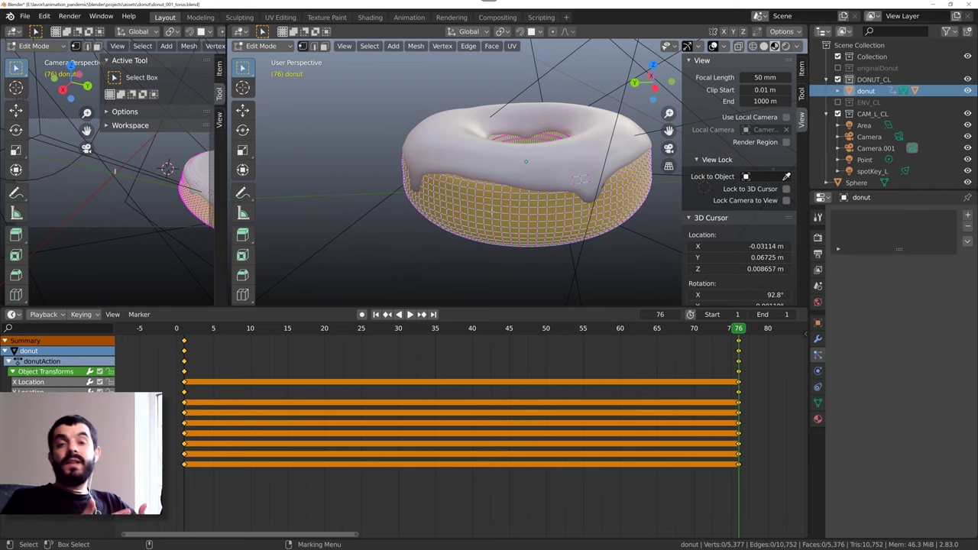
Press Ctrl+Alt+Shift+K in Blender to wrap up the donut demo.
{"action": "key", "text": "ctrl+alt+shift+k"}
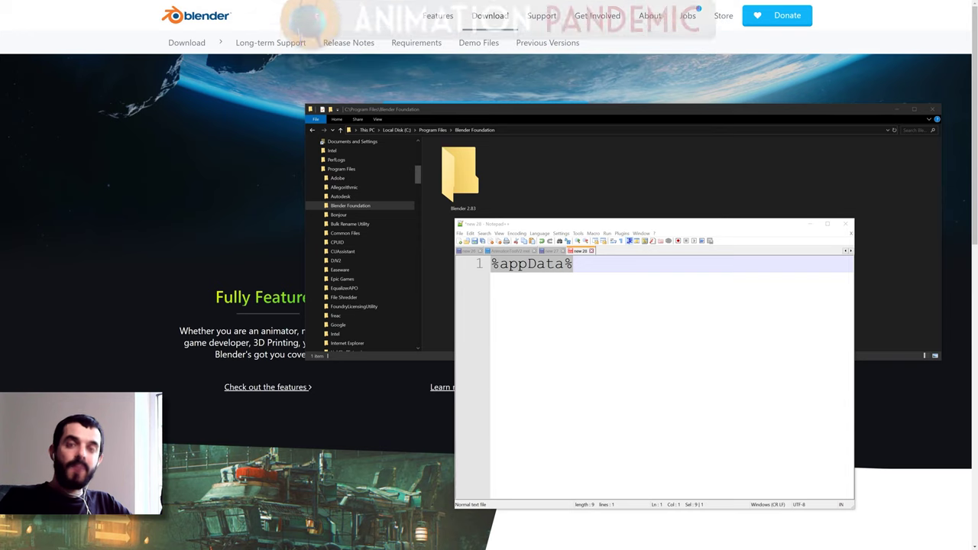
Select 'appData%' in the Notepad++ note and open the Blender folder holding the 2.82 and 2.83 installs.
{"action": "left_click", "coordinate": [493, 262]}
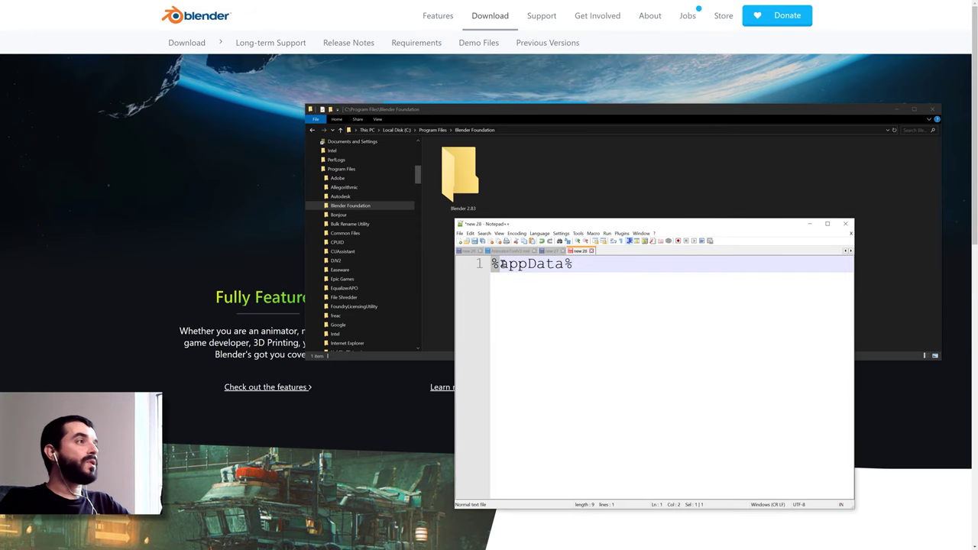
{"action": "left_click_drag", "start_coordinate": [573, 262], "coordinate": [500, 263]}
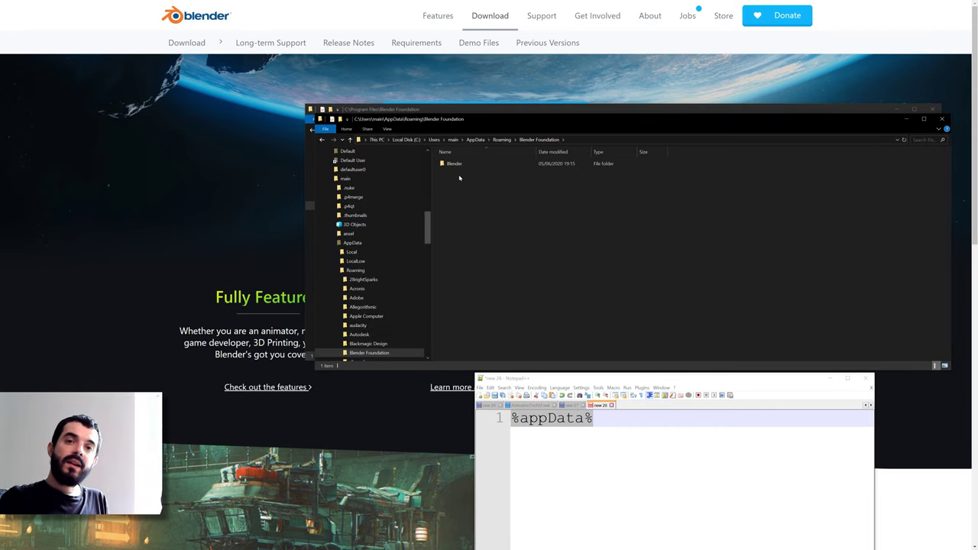
{"action": "double_click", "coordinate": [453, 163]}
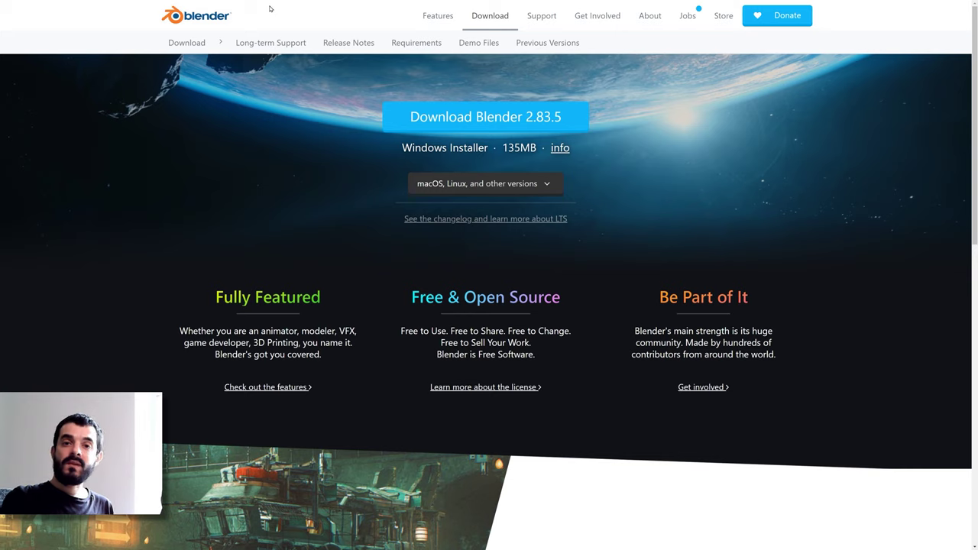
Download the Blender 2.83.4 Windows Portable zip, extract it into Blender Foundation, and open blender-2.83.4_clean.
{"action": "left_click", "coordinate": [547, 184]}
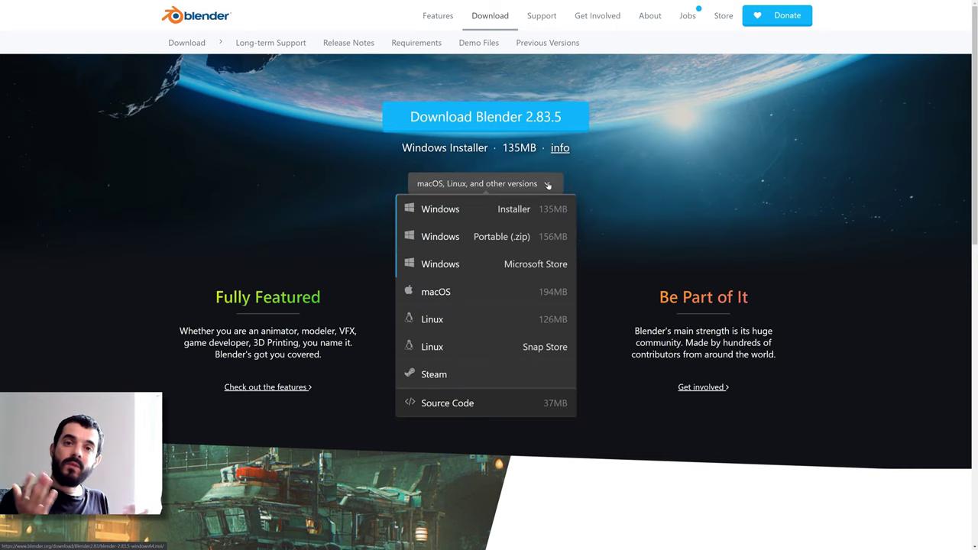
{"action": "left_click", "coordinate": [491, 237]}
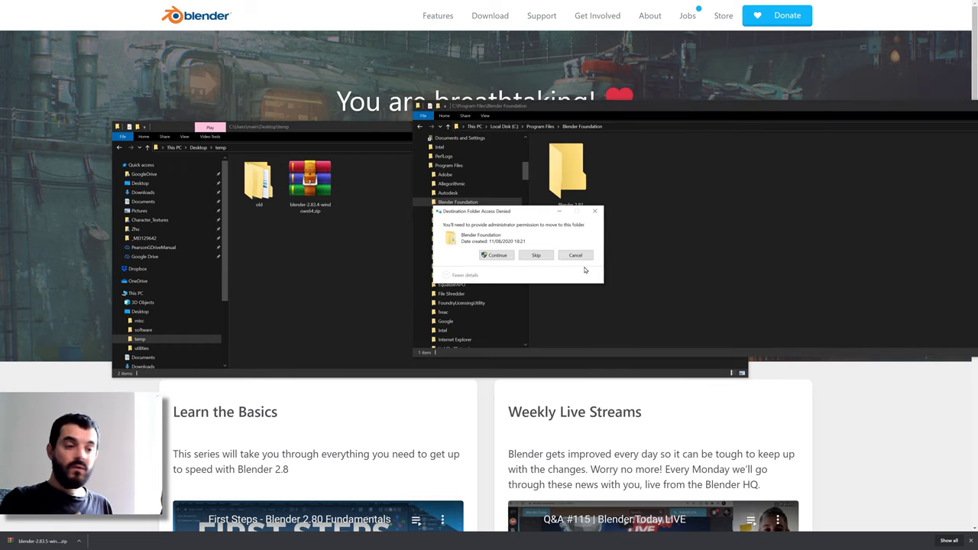
{"action": "left_click", "coordinate": [495, 255]}
{"action": "double_click", "coordinate": [646, 183]}
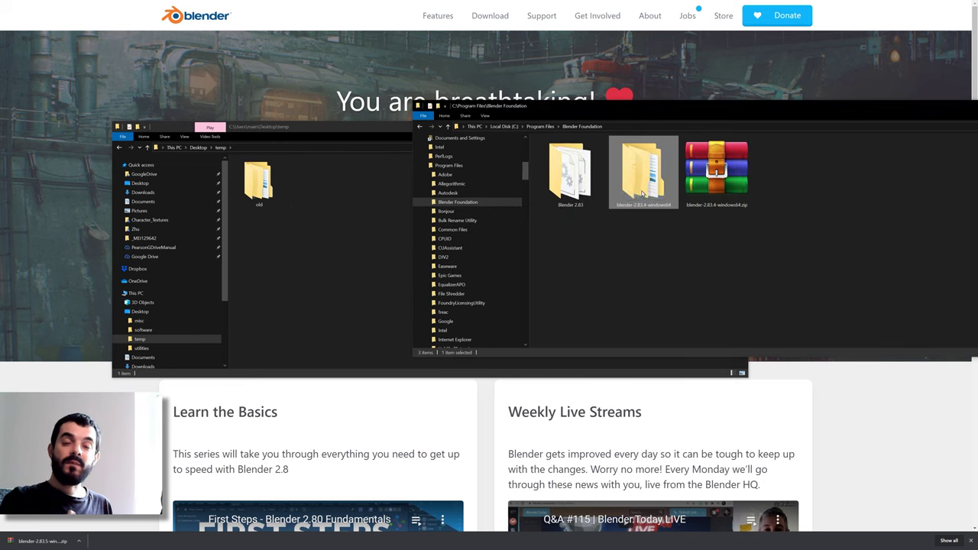
{"action": "double_click", "coordinate": [565, 151]}
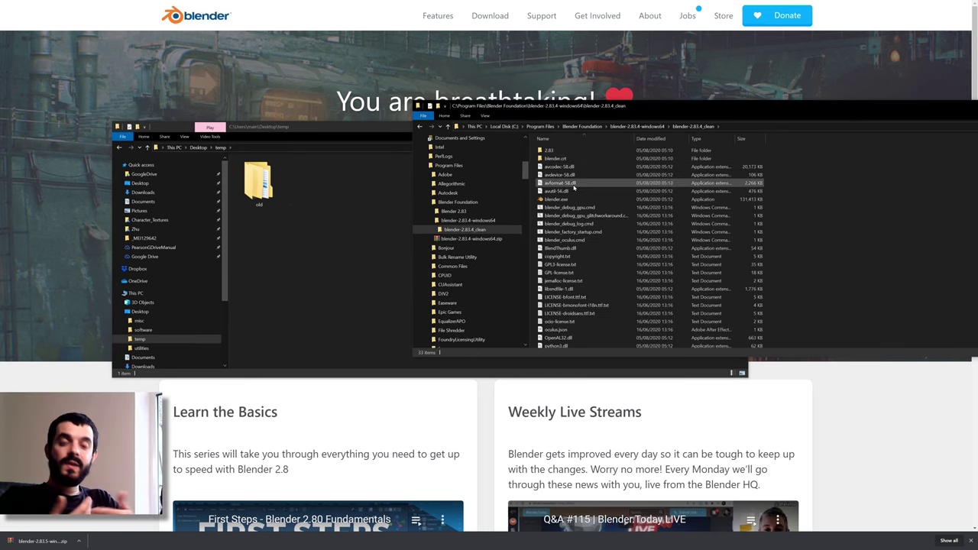